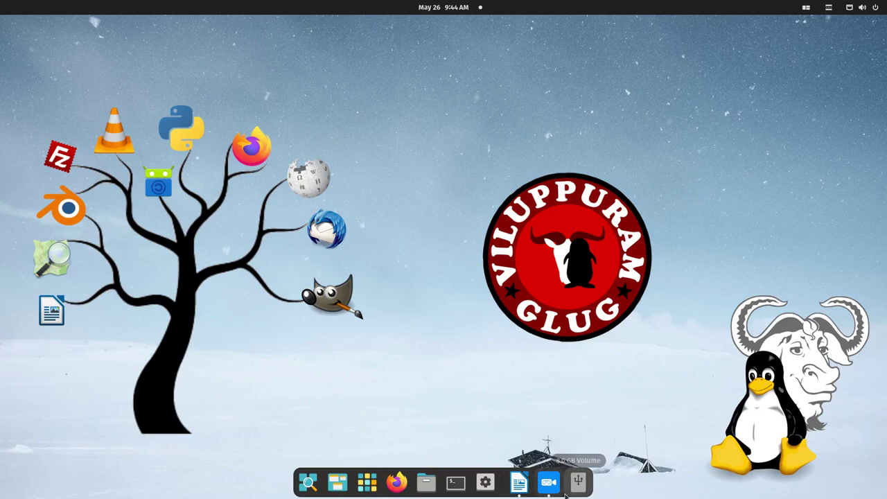
Step: Bring the Writer document with the surl.li link forward and launch Firefox beside it
click(522, 488)
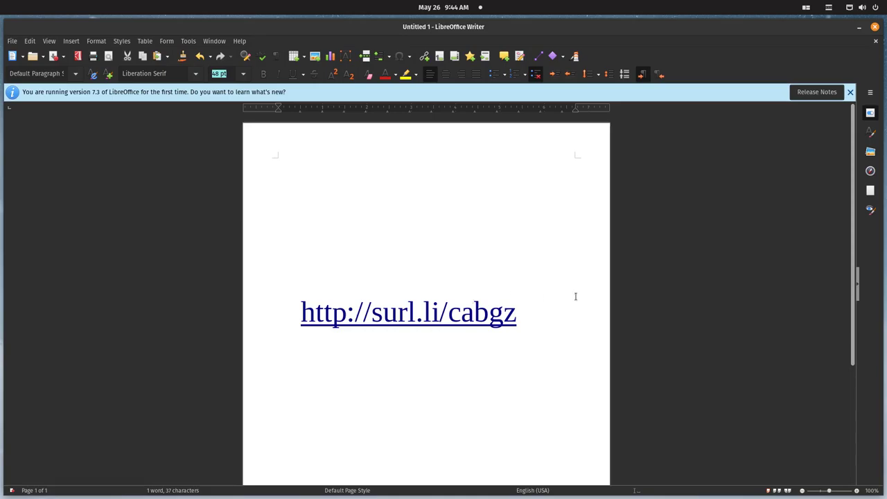
key(super)
text(fire)
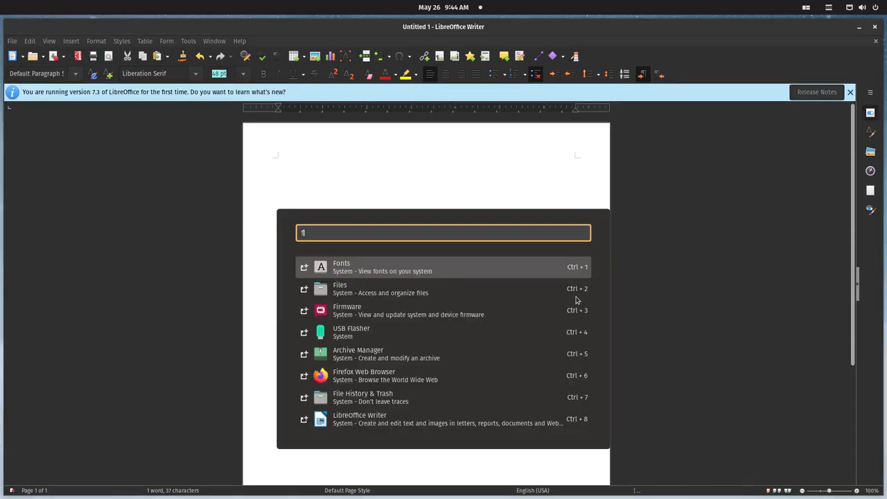
text(f)
click(505, 268)
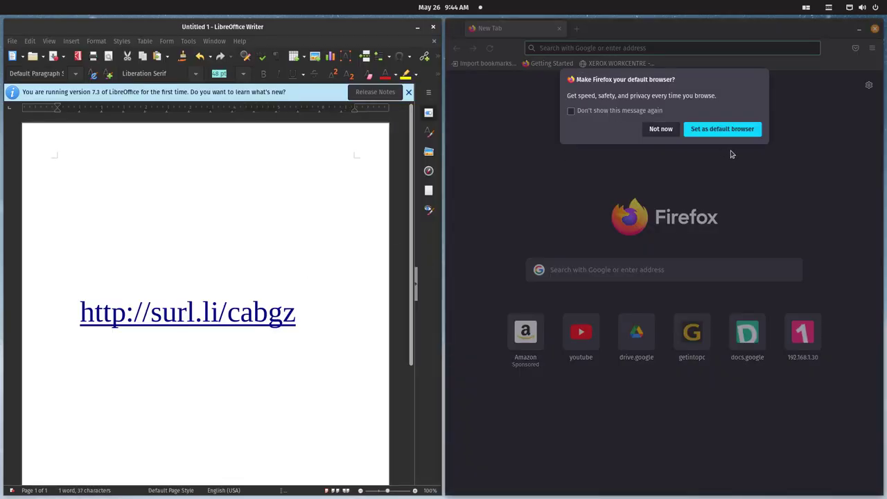
click(660, 129)
click(550, 46)
text(http)
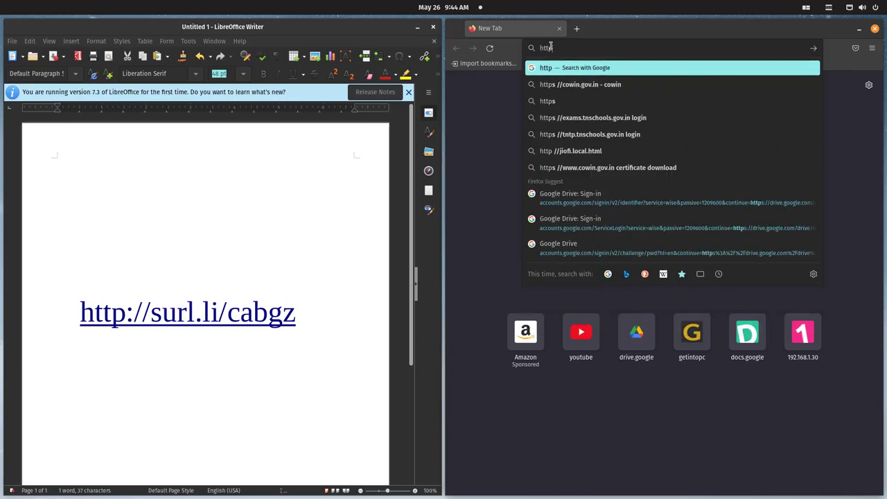
text(://)
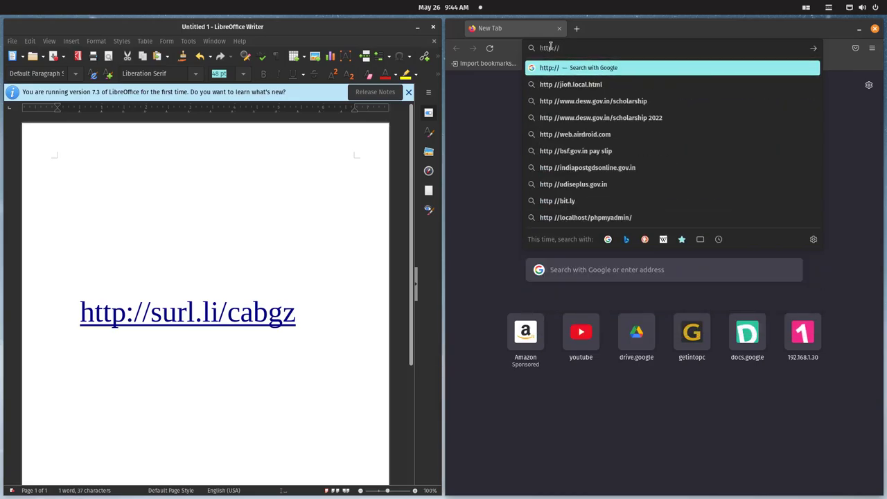
text(surl.li/b)
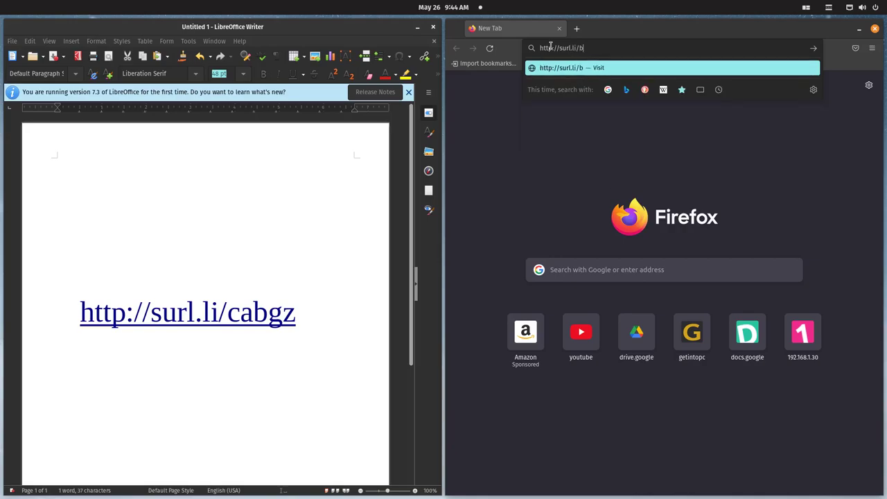
key(BackSpace)
text(cabgz)
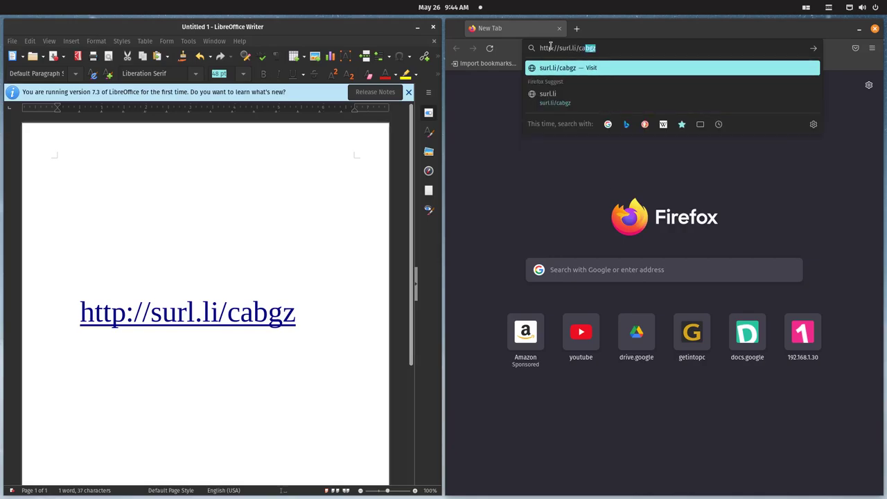
key(Return)
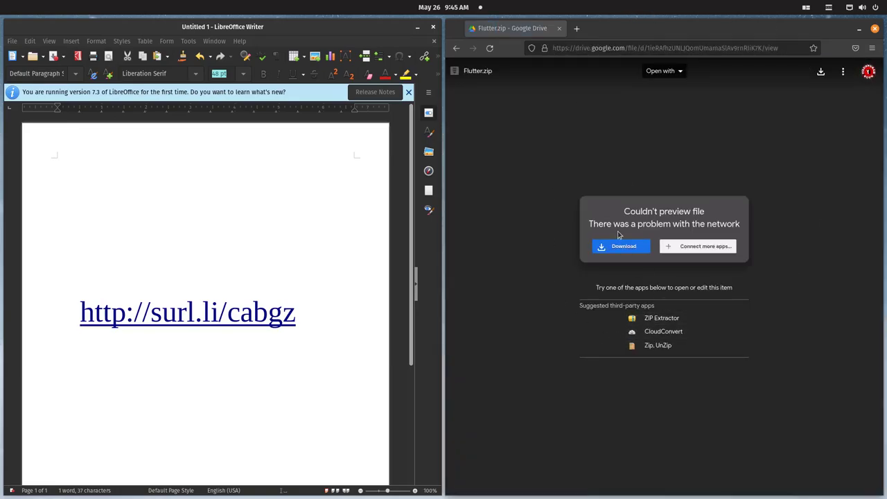
Step: Download Flutter.zip despite the virus-scan warning, cancel the duplicate download, and close Firefox
click(608, 252)
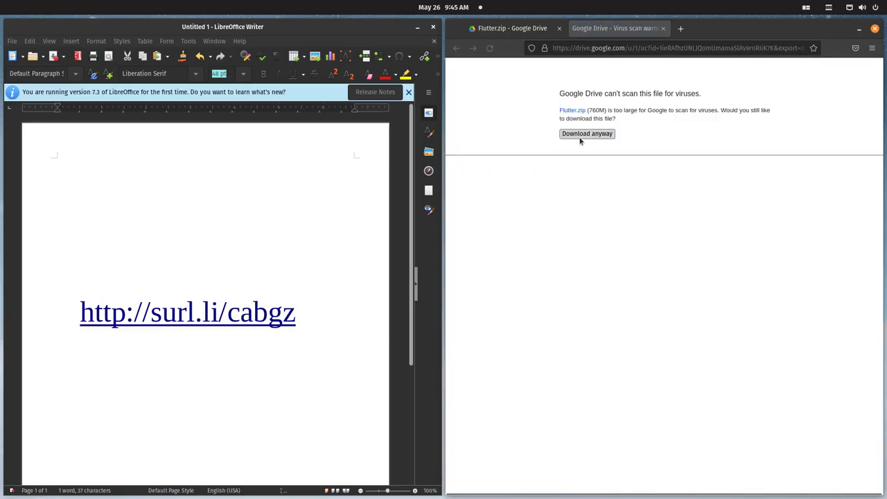
click(585, 134)
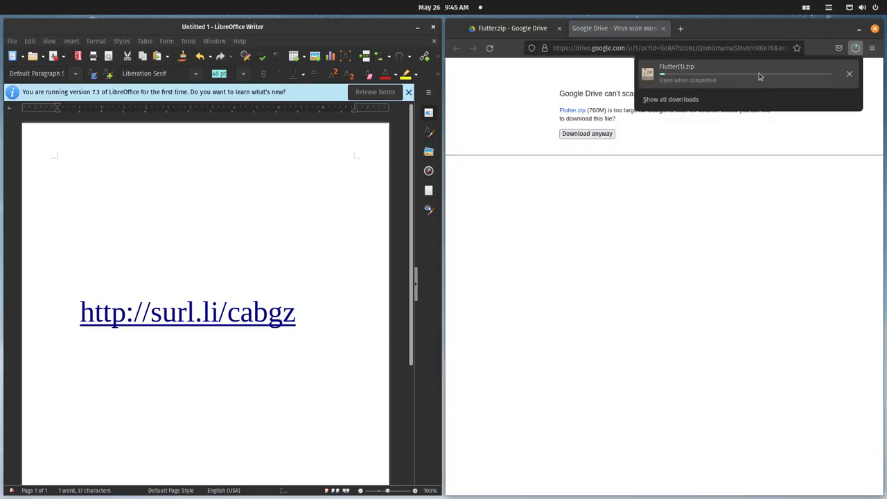
click(848, 76)
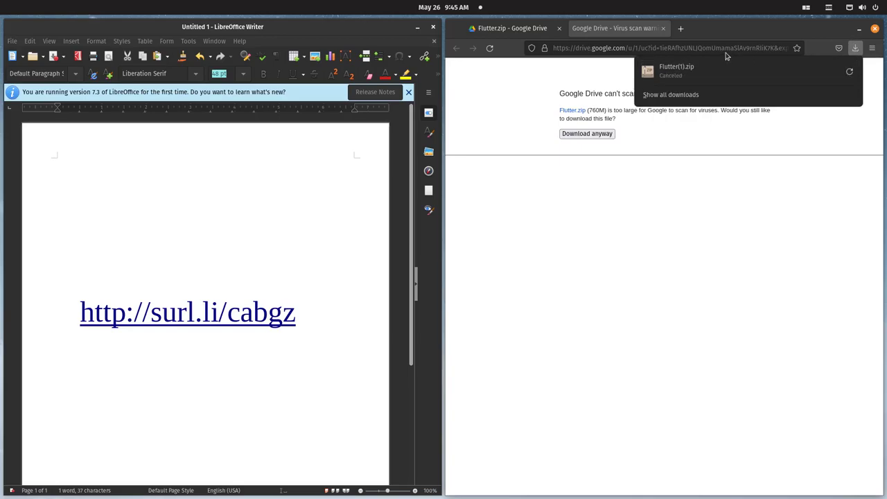
click(662, 33)
click(662, 33)
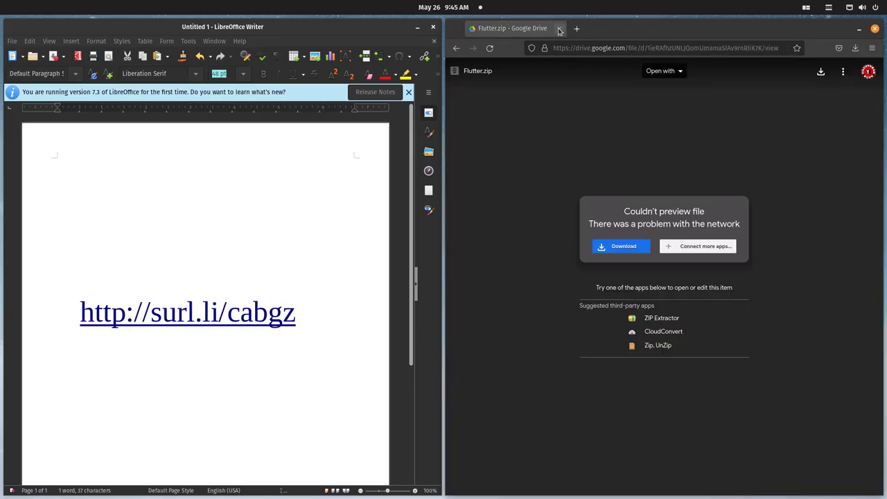
click(560, 31)
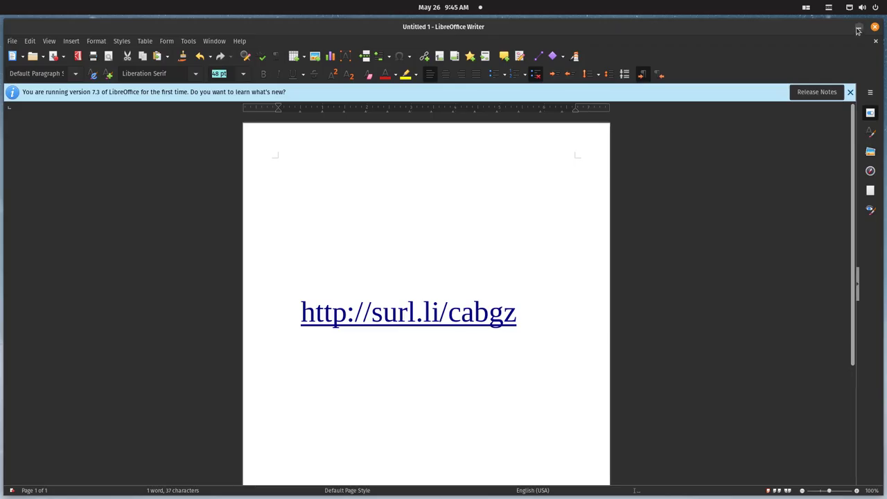
Step: Minimize Writer, then cut Flutter.zip from Downloads and paste it into Home
click(863, 29)
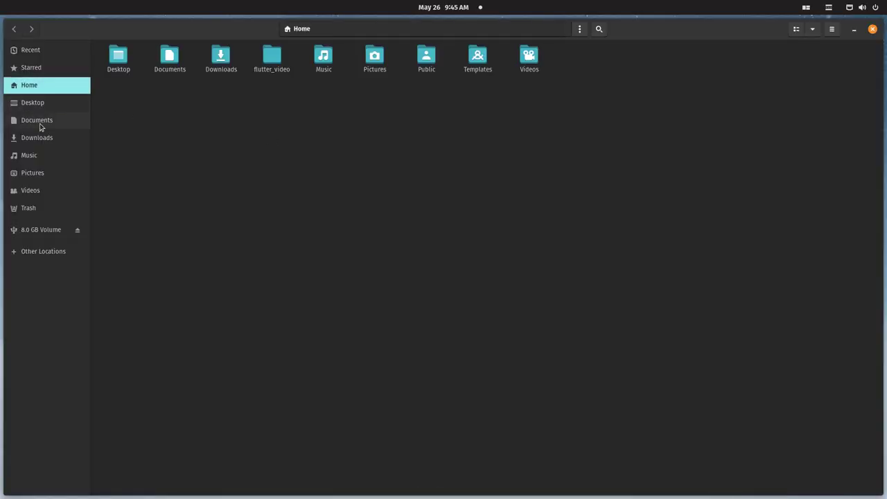
click(47, 124)
click(43, 138)
click(312, 64)
click(337, 161)
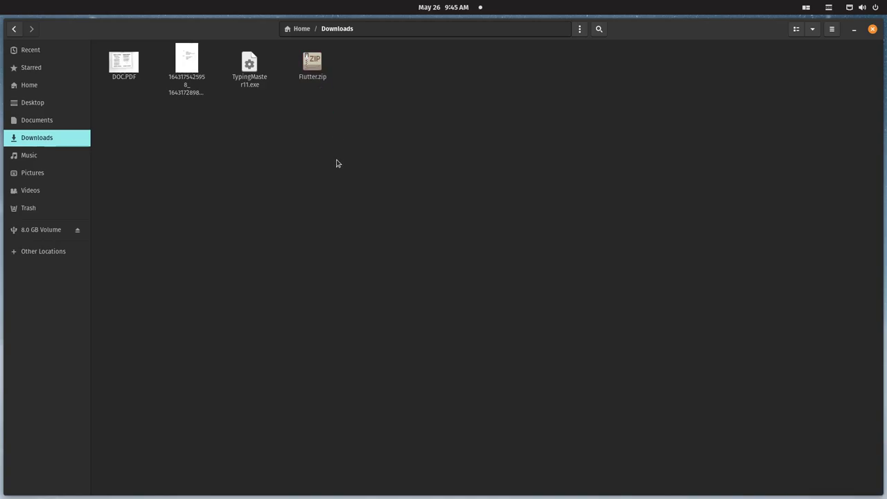
click(310, 64)
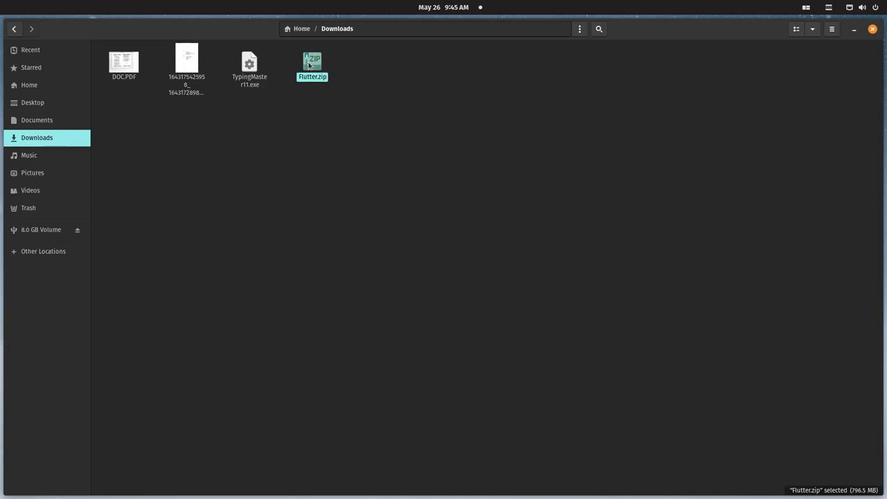
right_click(310, 65)
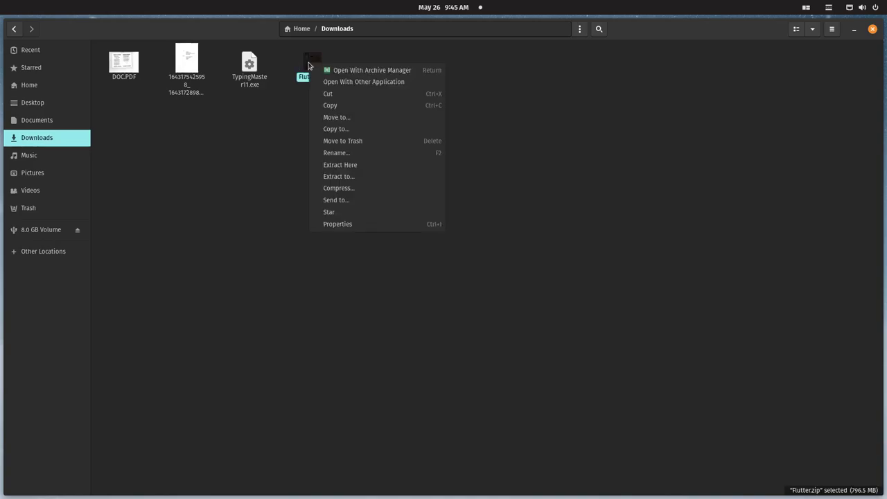
click(337, 97)
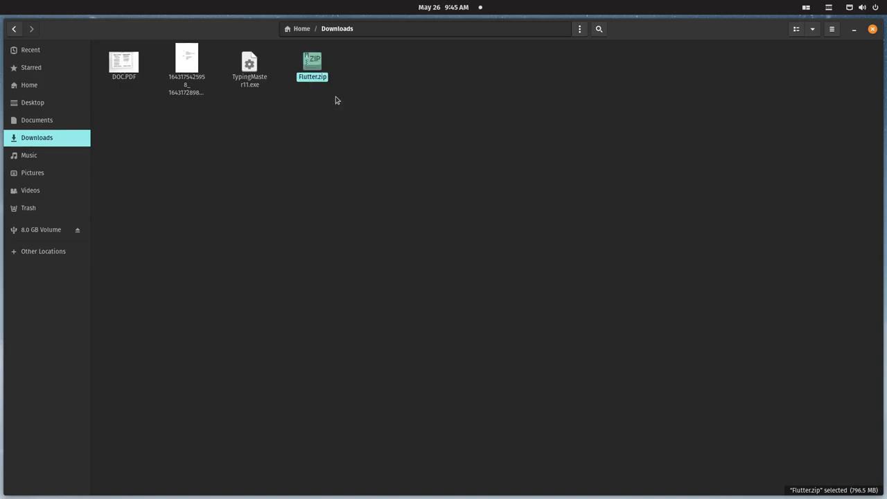
click(31, 86)
right_click(234, 137)
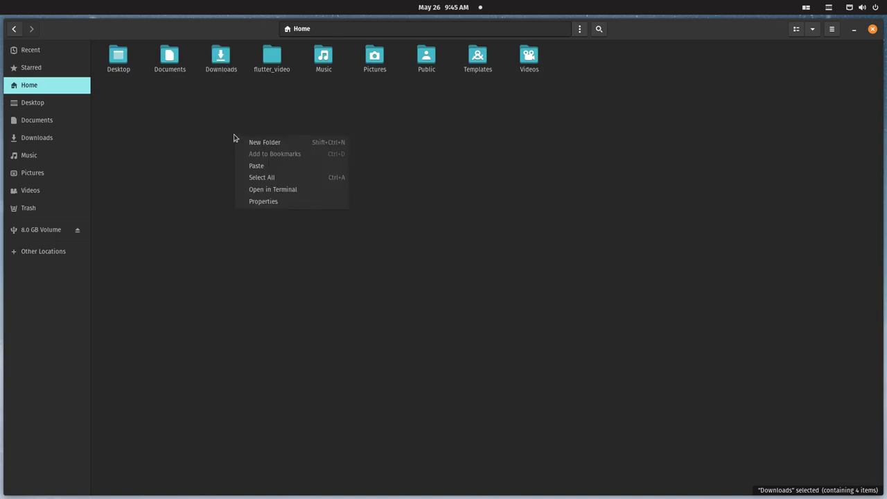
click(277, 167)
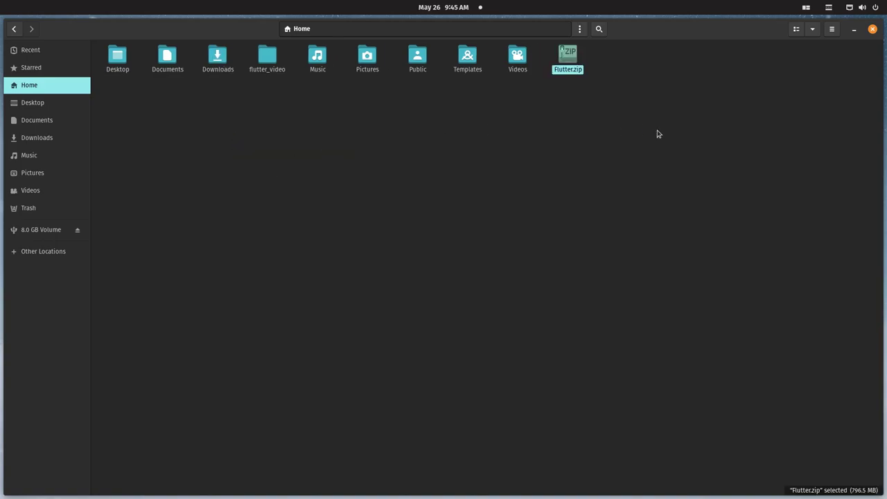
Step: Extract Flutter.zip here in Home and open the resulting Flutter folder
click(575, 124)
click(569, 57)
right_click(570, 59)
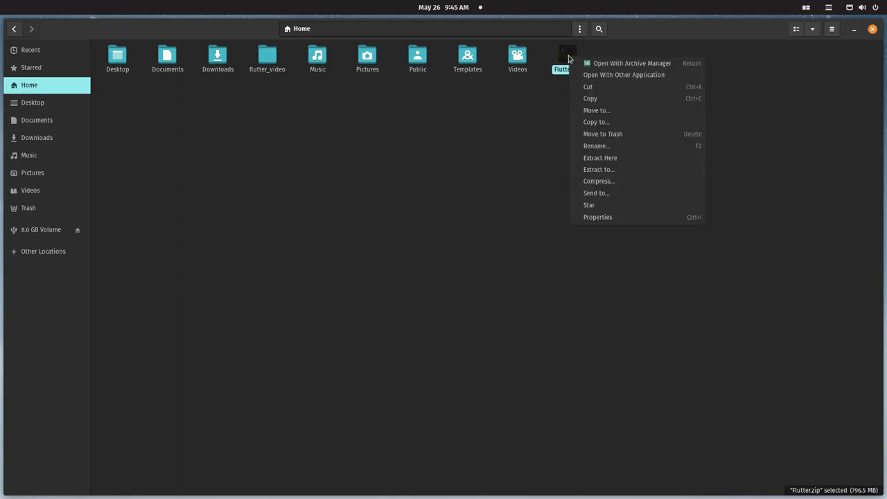
click(609, 158)
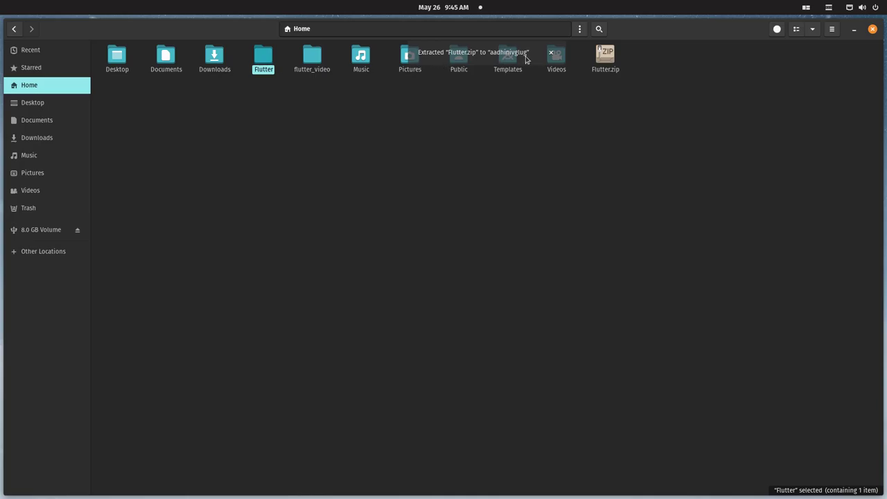
click(551, 52)
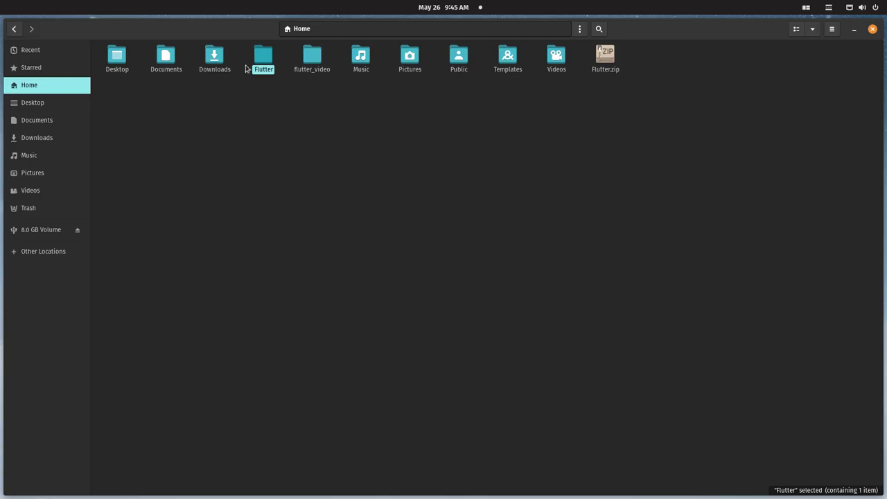
click(259, 61)
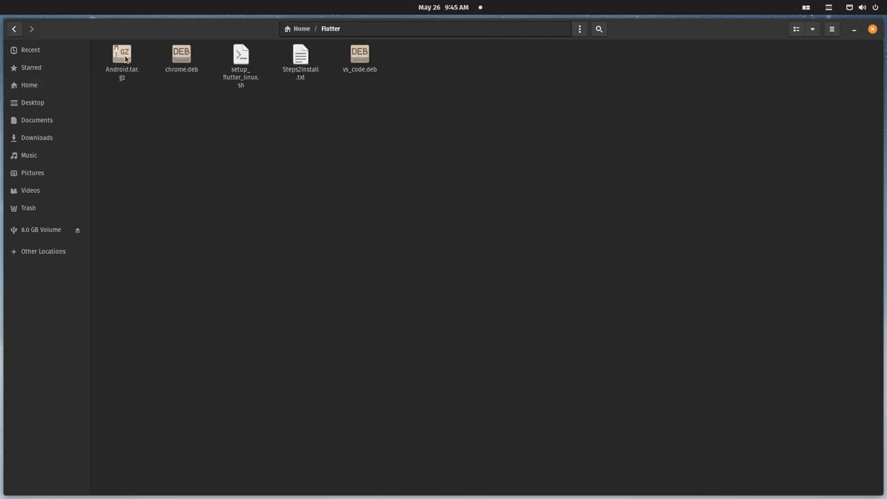
Step: Extract Android.tar.gz here in the Flutter folder and follow its progress
click(120, 55)
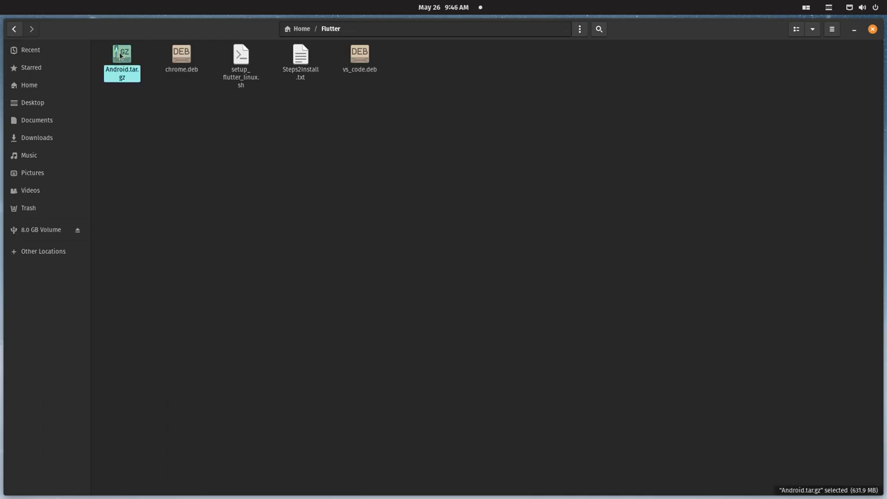
right_click(121, 56)
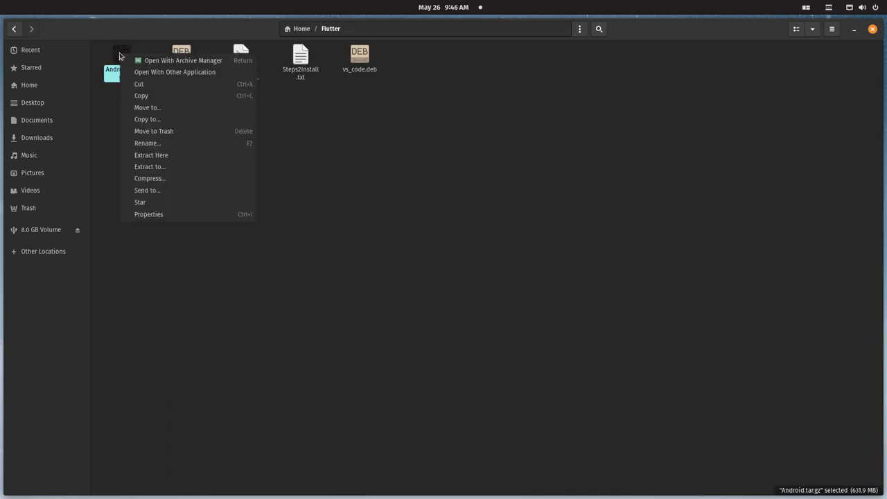
click(170, 156)
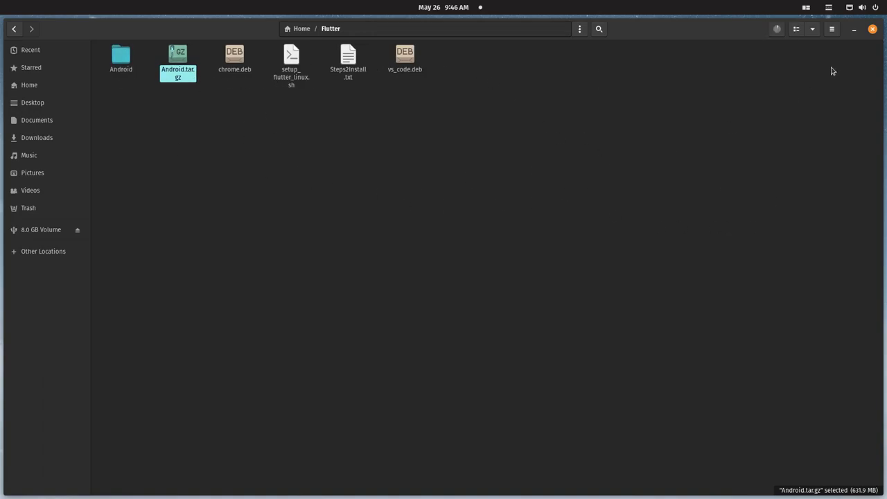
click(777, 28)
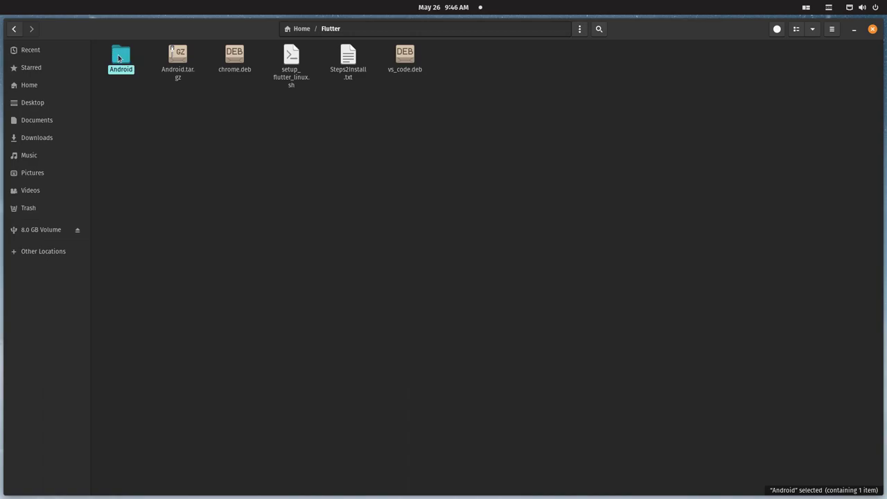
Step: Cut the Android folder, paste it into Home, and reopen the Flutter folder
right_click(121, 57)
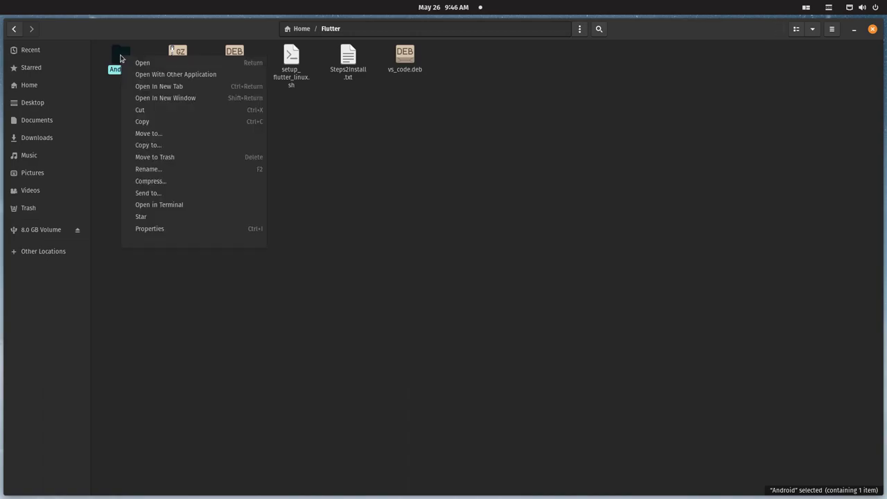
click(158, 110)
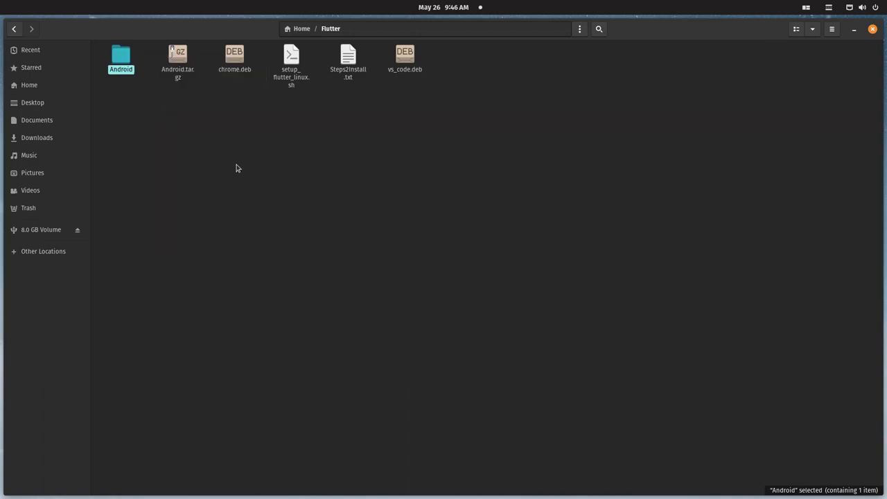
click(15, 29)
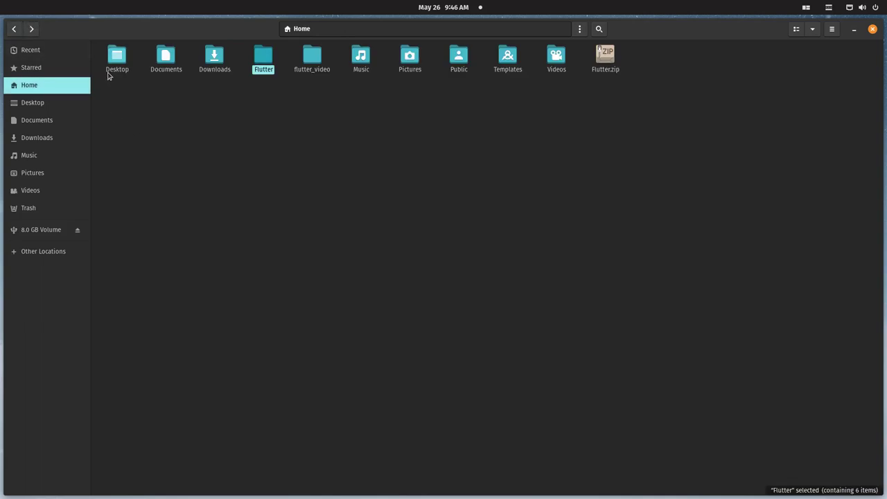
right_click(135, 116)
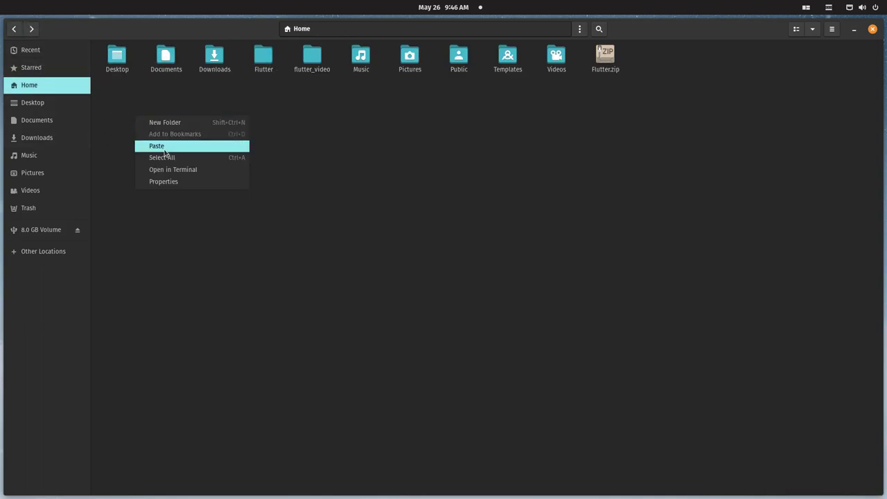
click(168, 147)
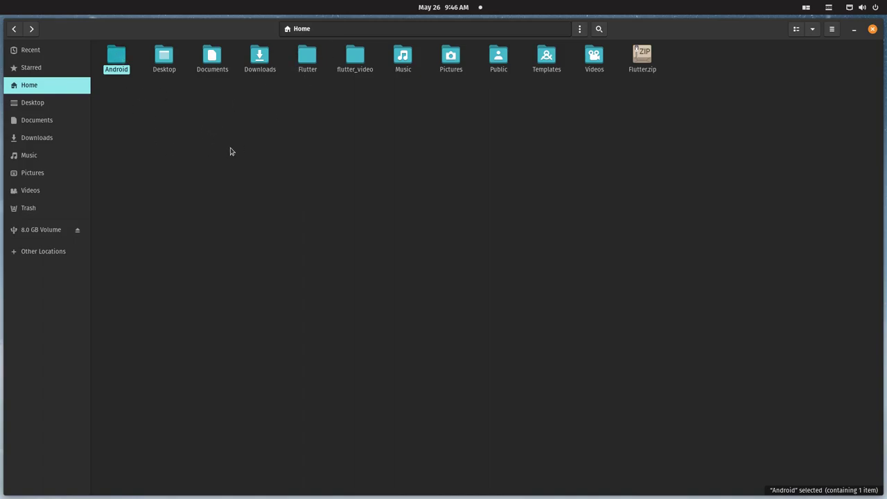
double_click(307, 56)
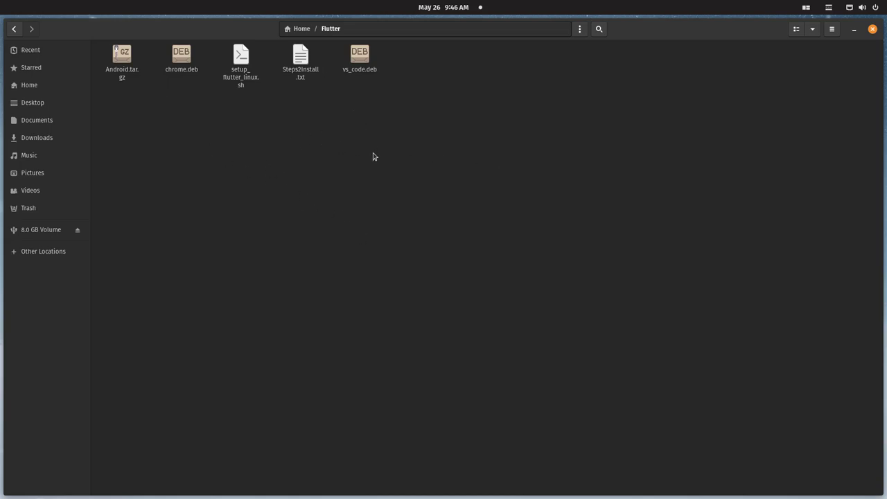
Step: Open a terminal in the Flutter folder and run ls to list its files
right_click(312, 122)
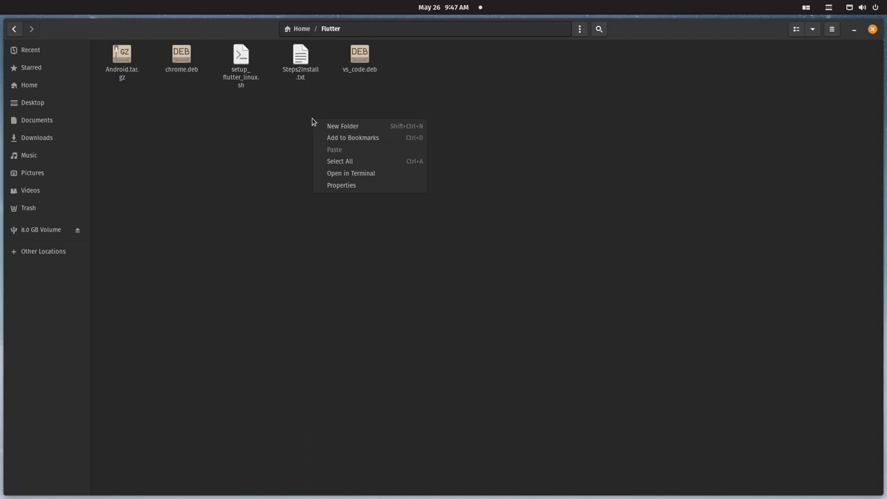
click(350, 172)
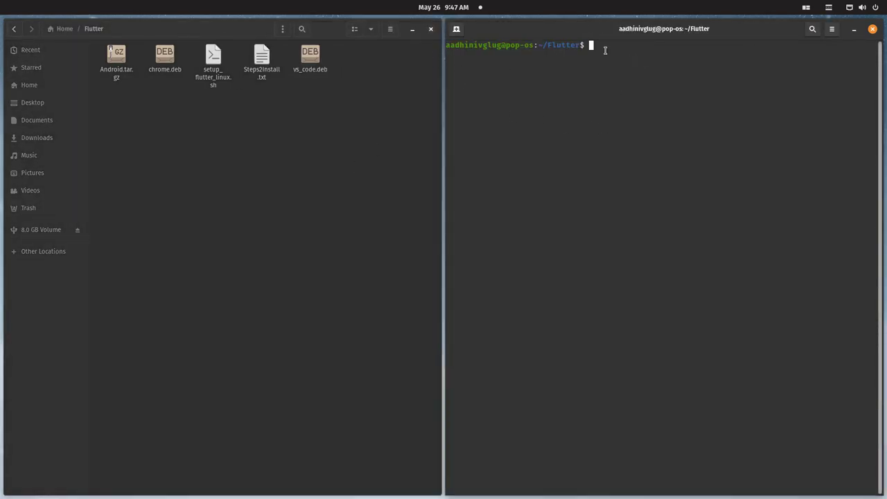
text(ls)
key(Return)
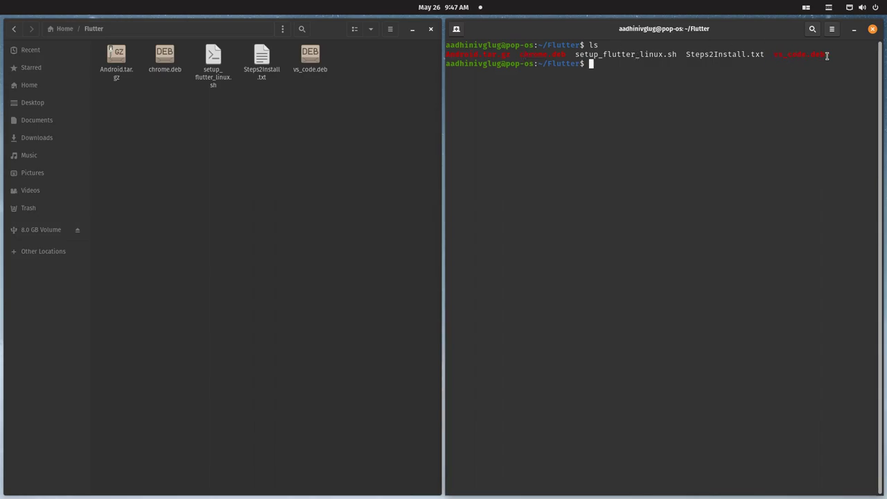
Step: Run bash setup_flutter_linux.sh, tab-completing the script name
drag(576, 55, 606, 60)
drag(632, 55, 589, 66)
click(594, 67)
text(bash setu)
key(Tab)
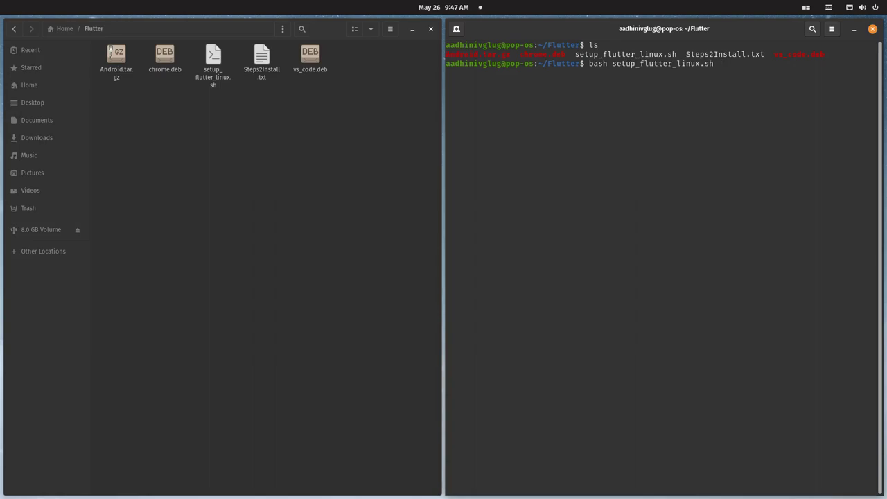
key(Return)
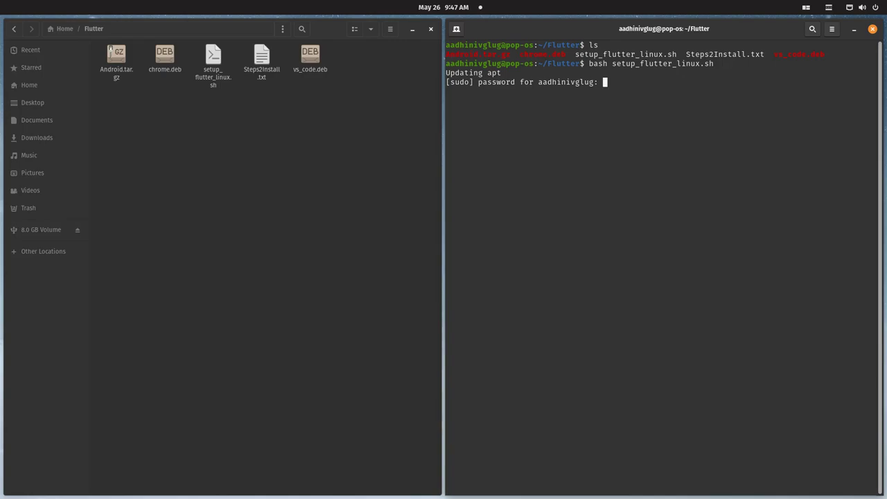
Step: Submit the sudo password and answer y to install the JRE packages
key(Return)
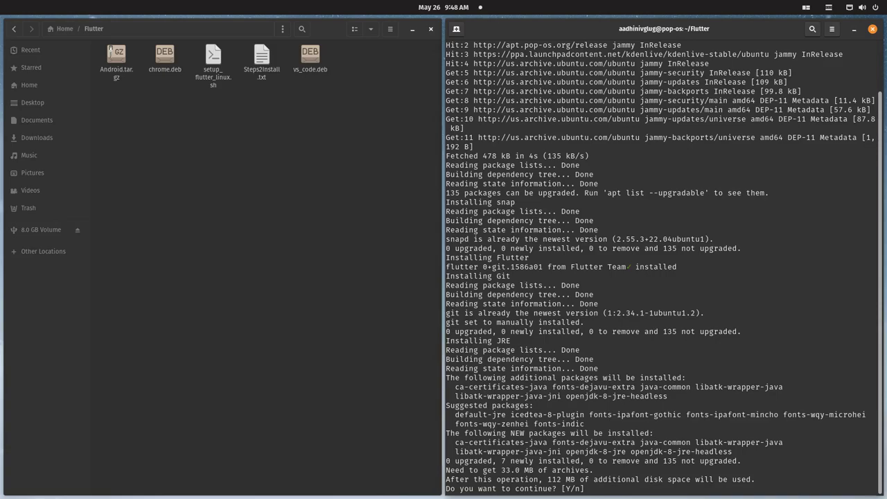
text(y)
key(Return)
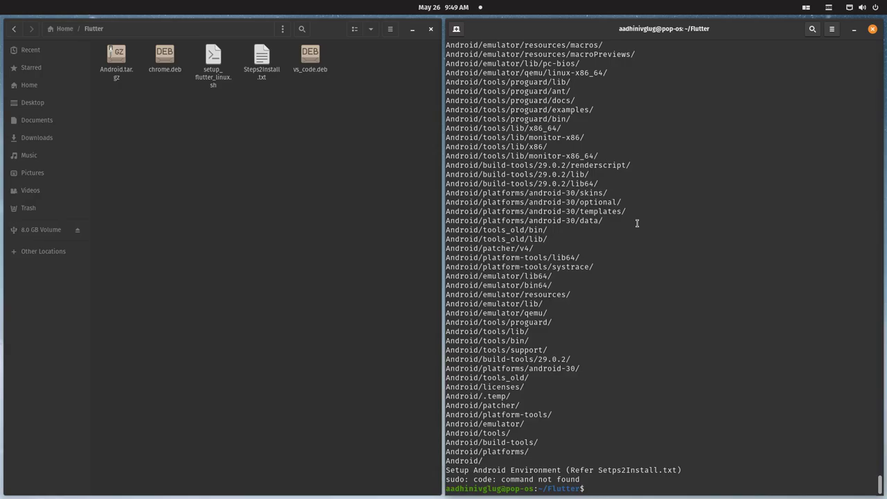
Step: Rerun ls and pick out the chrome.deb and vs_code.deb names in the listing
text(ls)
key(Return)
scroll(637, 223, up, 5)
scroll(637, 222, down, 5)
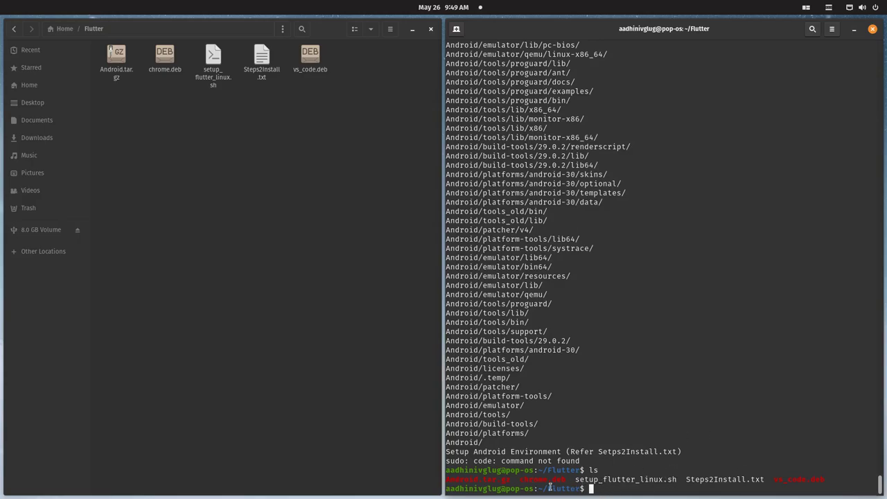
drag(519, 480, 567, 480)
drag(774, 479, 824, 480)
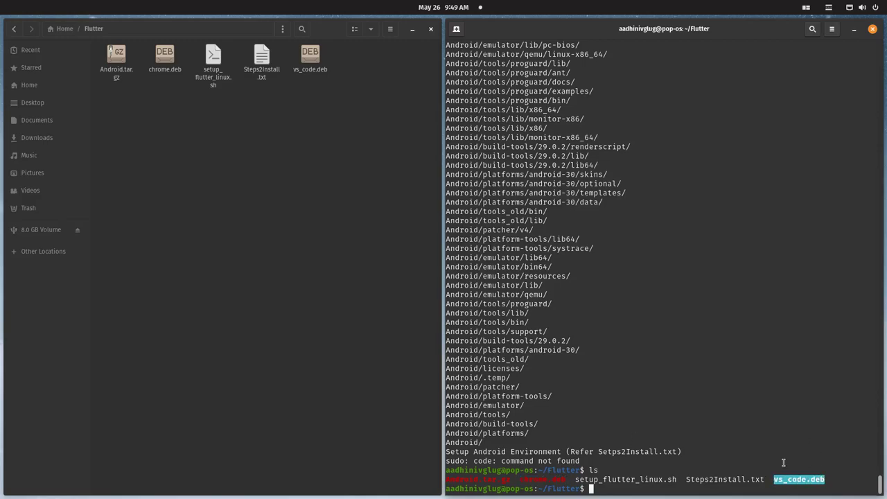
drag(520, 480, 573, 480)
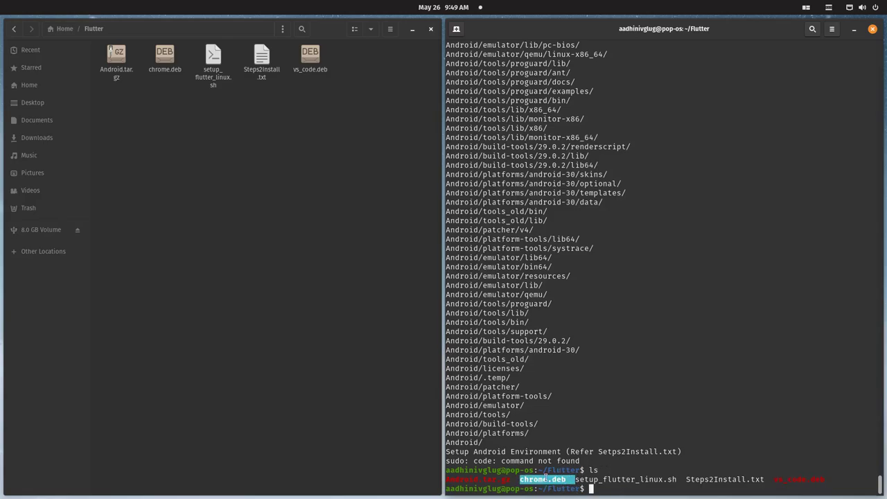
drag(774, 480, 825, 480)
click(771, 481)
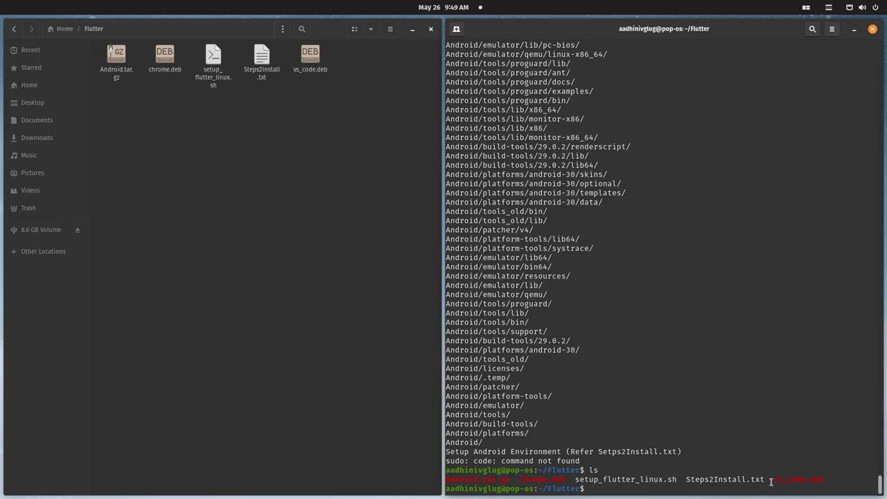
drag(771, 479, 826, 480)
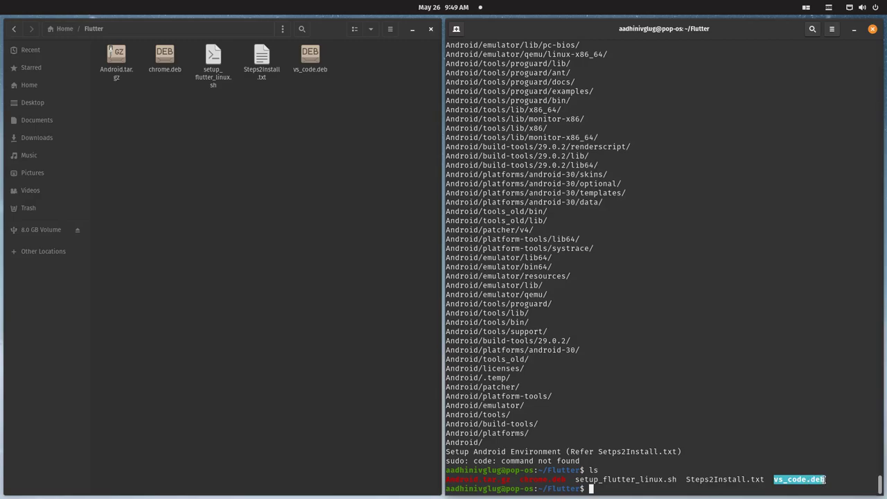
click(593, 488)
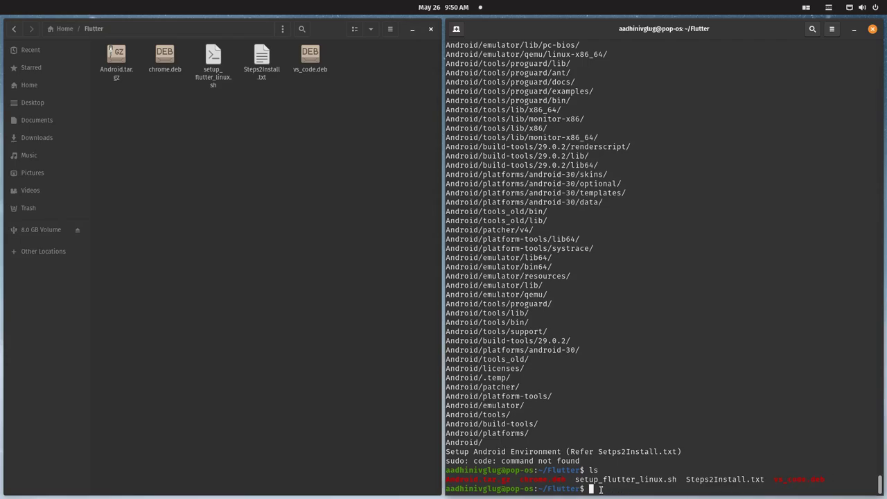
Step: Install Chrome with sudo dpkg -i chrome.deb
text(sudo dpkg -i chro)
key(BackSpace)
key(BackSpace)
key(Tab)
key(Return)
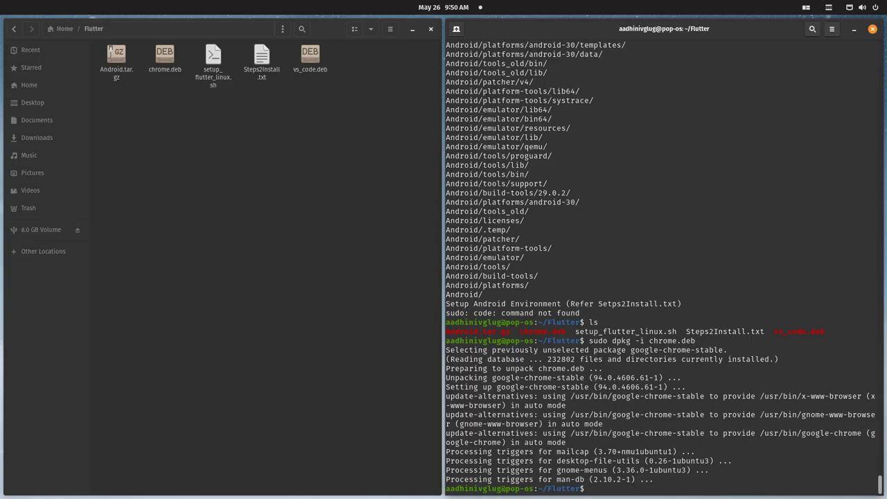
Step: Install Visual Studio Code 1.60.2 from vs_code.deb with sudo dpkg -i
text(sudo dpkg -i vs)
key(Tab)
key(Return)
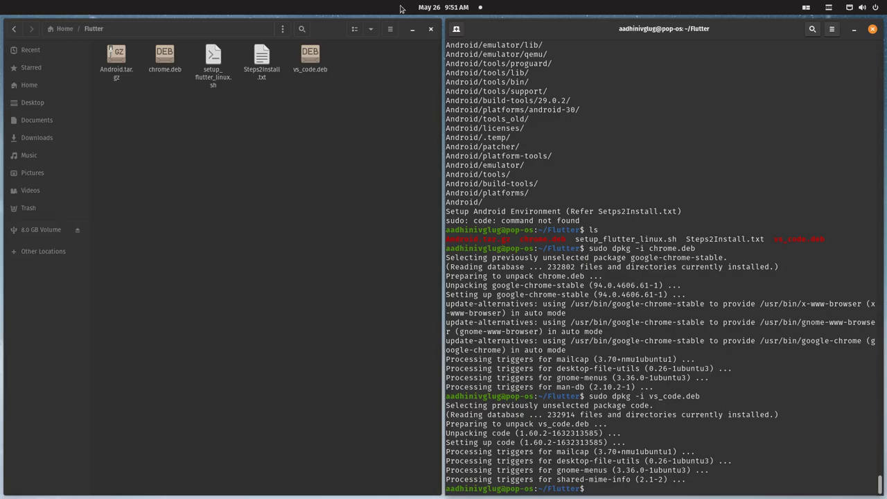
Step: Copy the Android export lines 20–28 from Steps2Install.txt, then set the editor aside
click(873, 28)
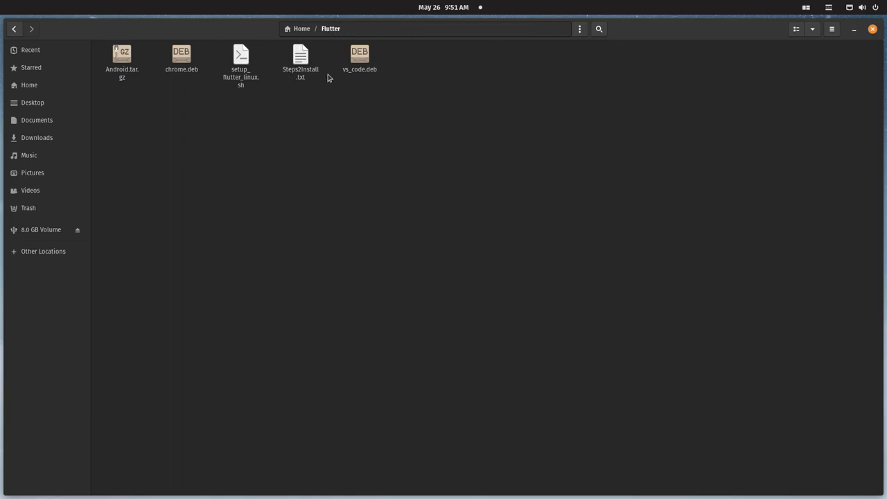
double_click(304, 58)
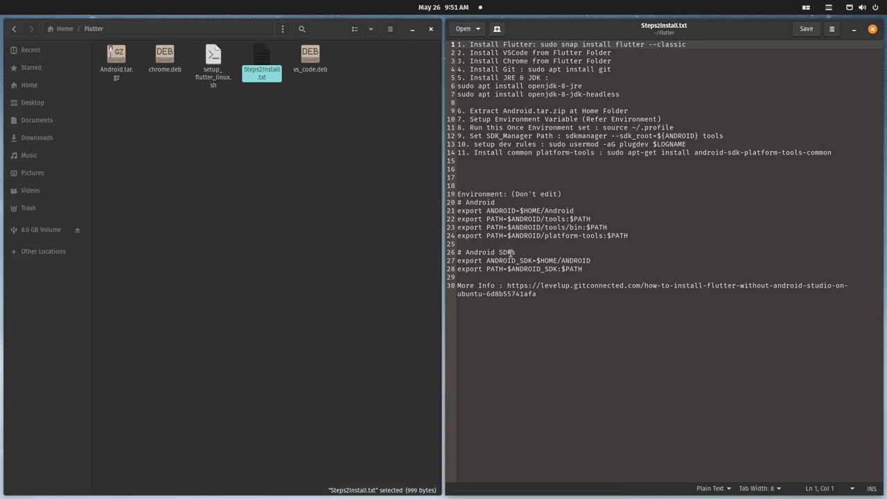
drag(590, 270, 456, 203)
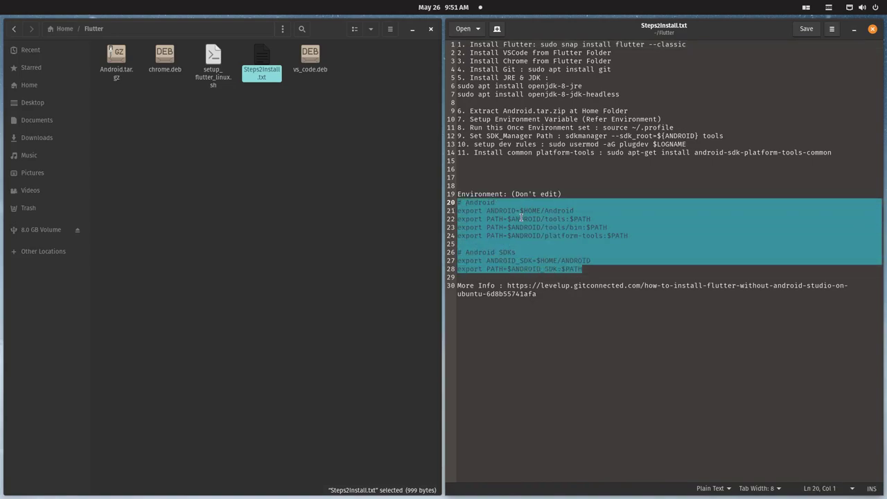
right_click(480, 205)
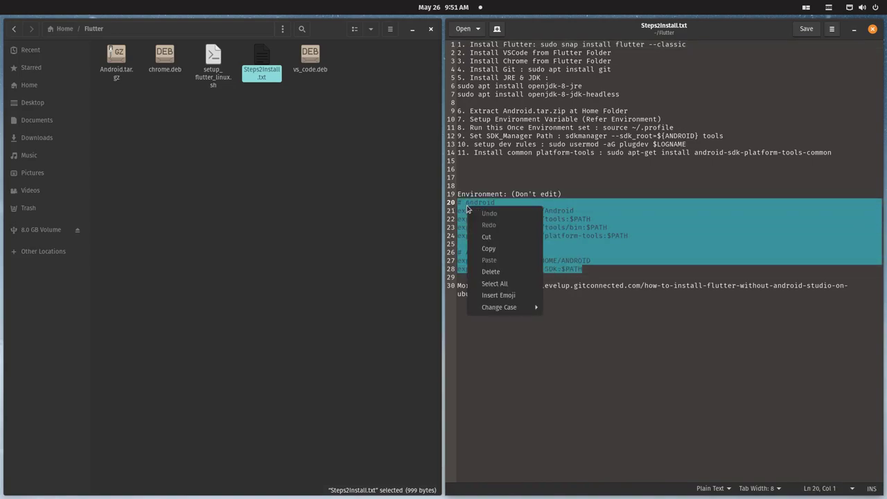
click(495, 247)
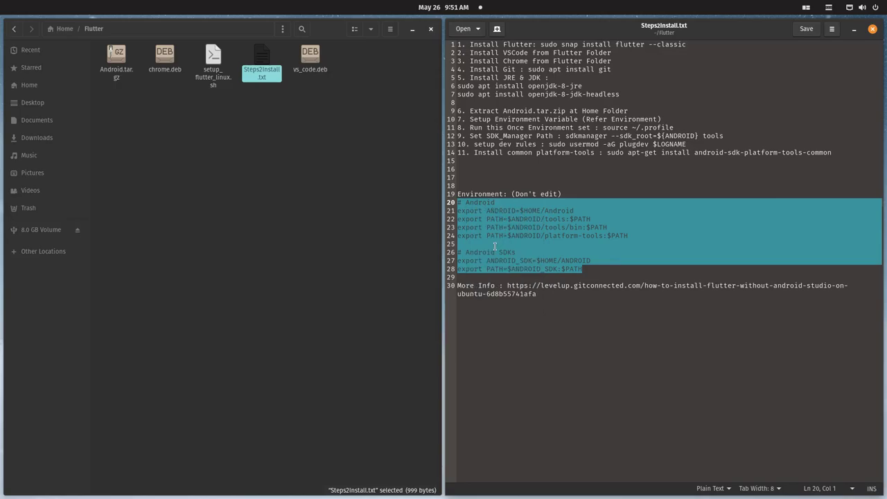
click(854, 31)
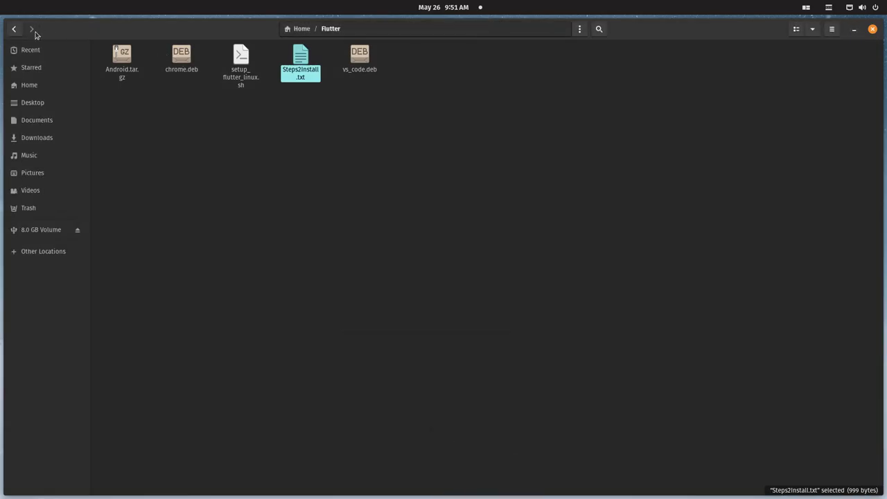
Step: Show hidden files in the Home folder and open .bashrc in Text Editor
click(13, 28)
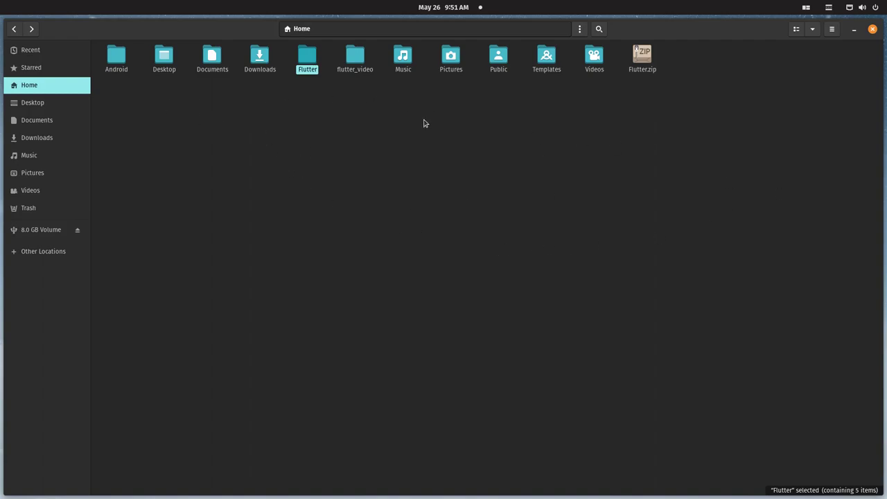
key(ctrl+h)
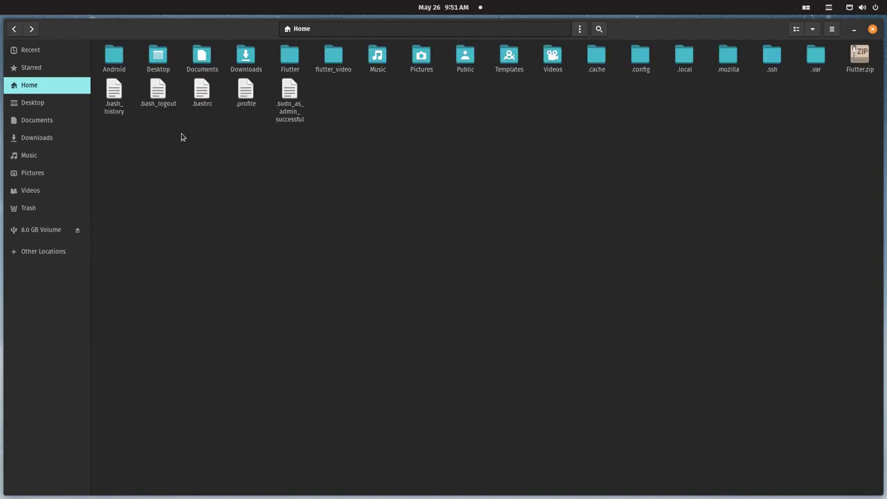
double_click(203, 92)
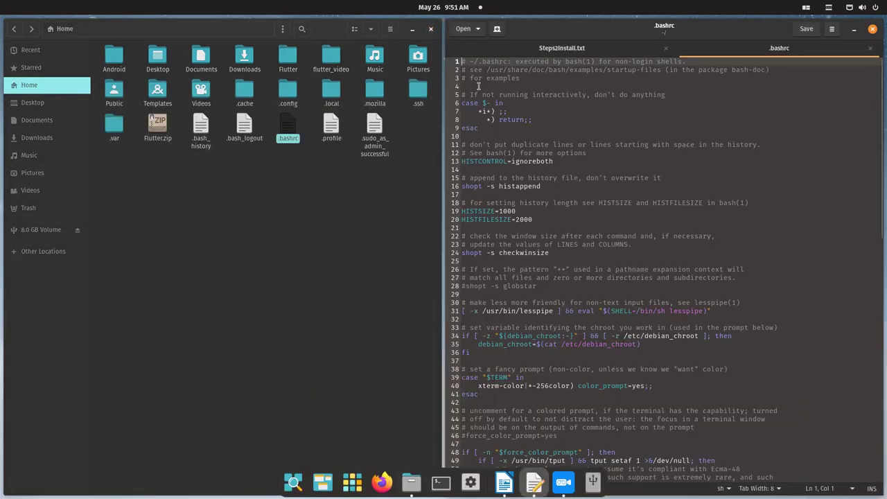
Step: Paste the Android export lines after the final fi in .bashrc, save, and close it
scroll(688, 112, down, 10)
scroll(688, 112, down, 3)
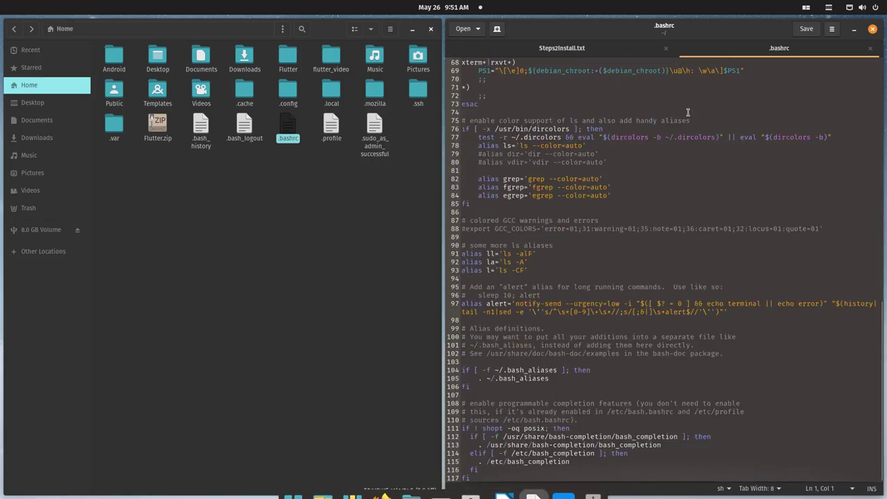
click(477, 478)
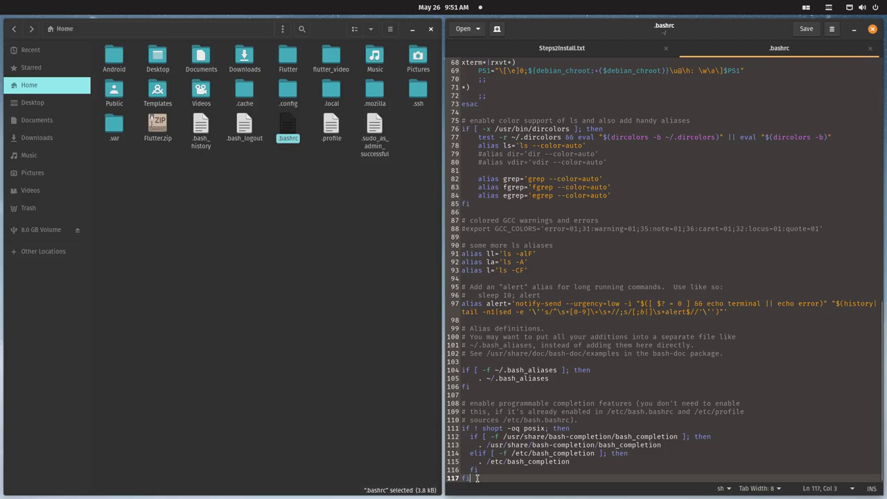
key(Return)
key(Return)
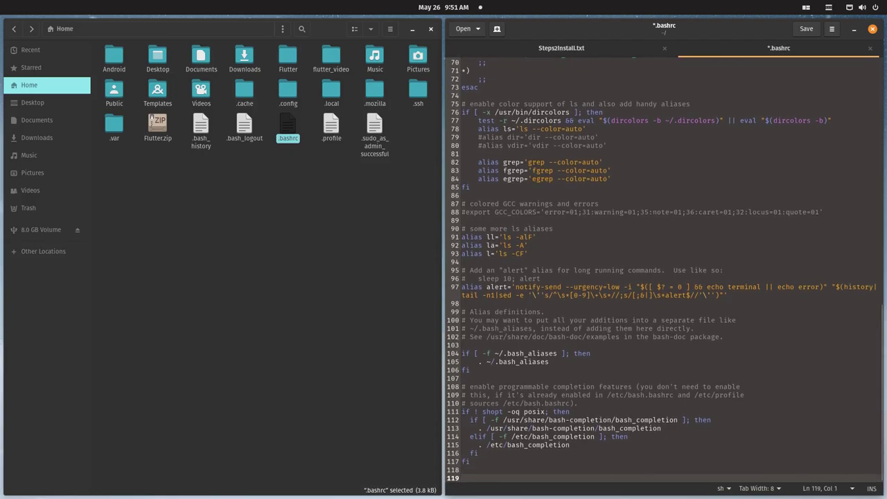
right_click(477, 474)
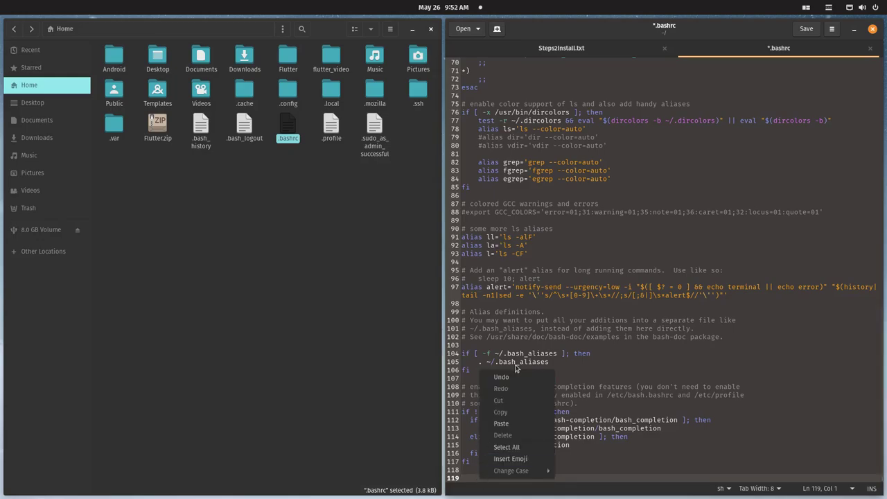
click(517, 430)
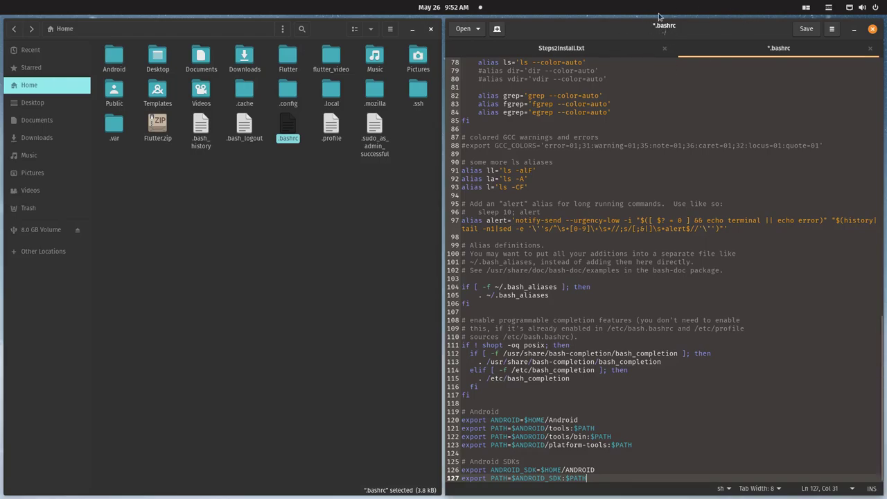
click(807, 29)
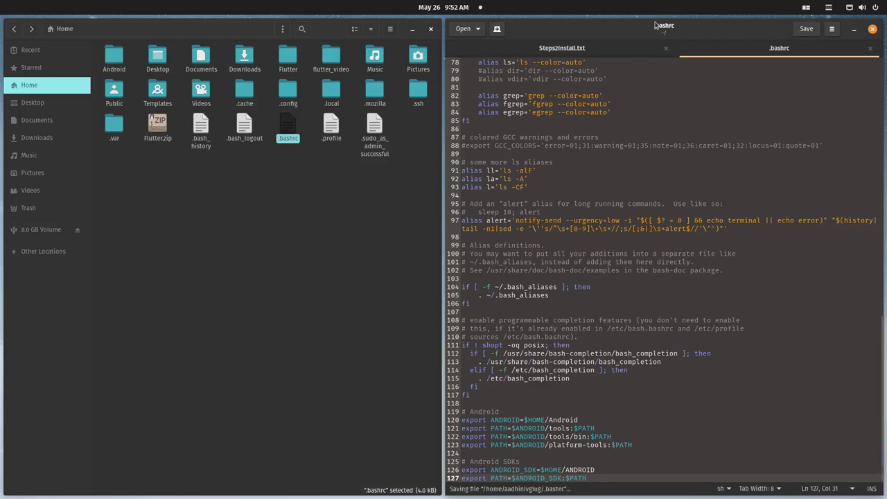
click(873, 29)
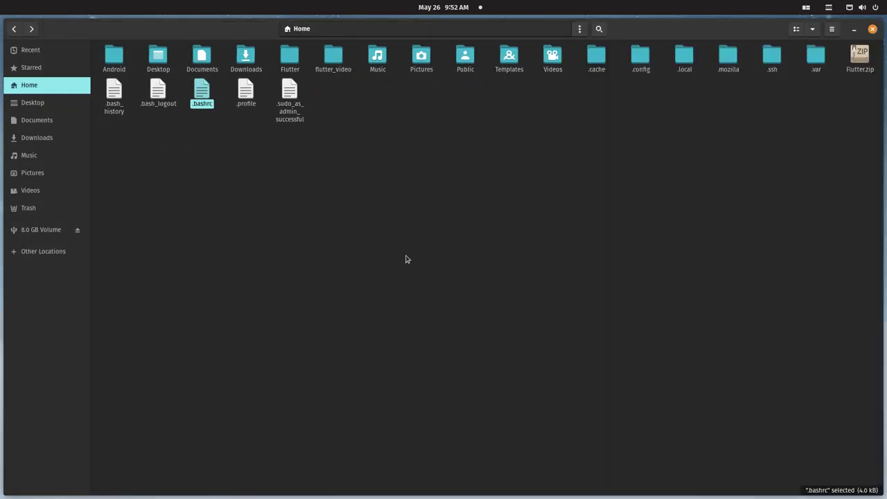
Step: Hide hidden files again, close Files, and open a terminal in the Desktop folder
key(ctrl+h)
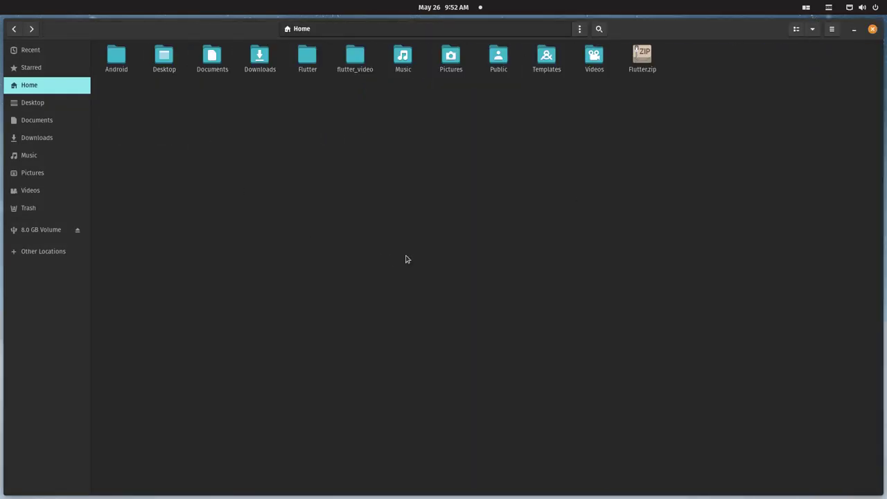
click(873, 29)
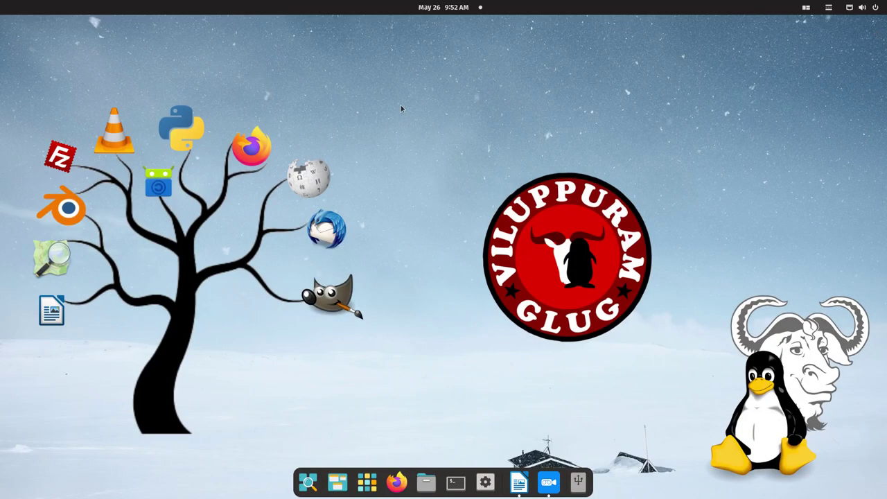
right_click(400, 109)
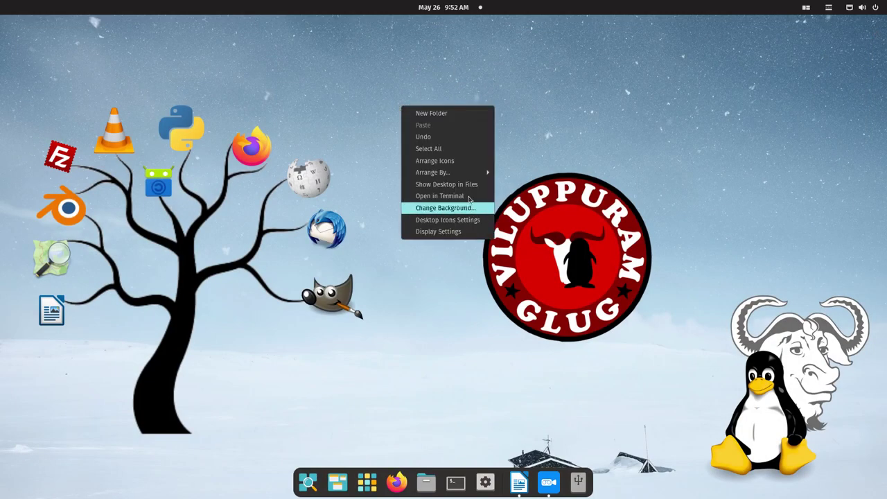
click(447, 196)
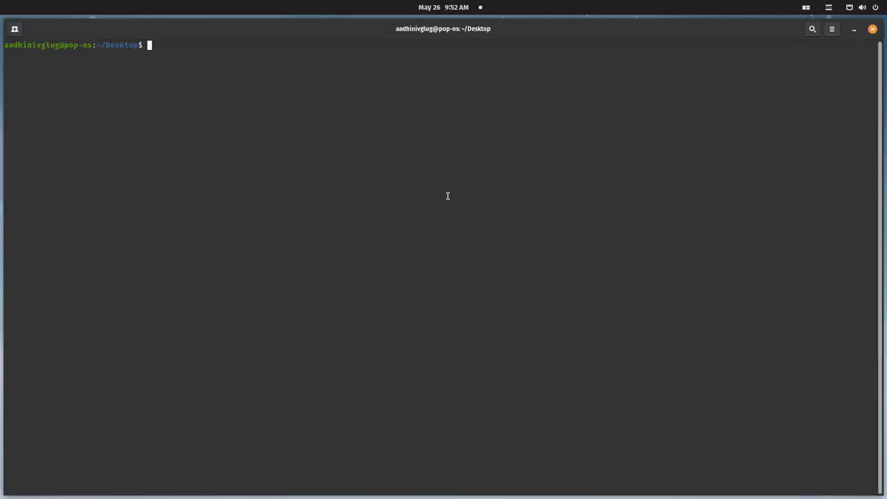
Step: Turn off window tiling, position the floating terminal, and run flutter
click(806, 7)
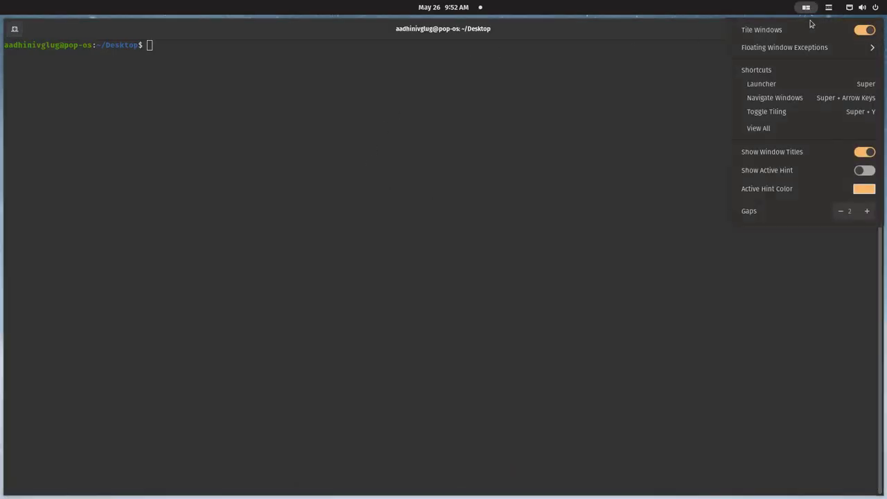
click(859, 31)
drag(212, 122, 273, 125)
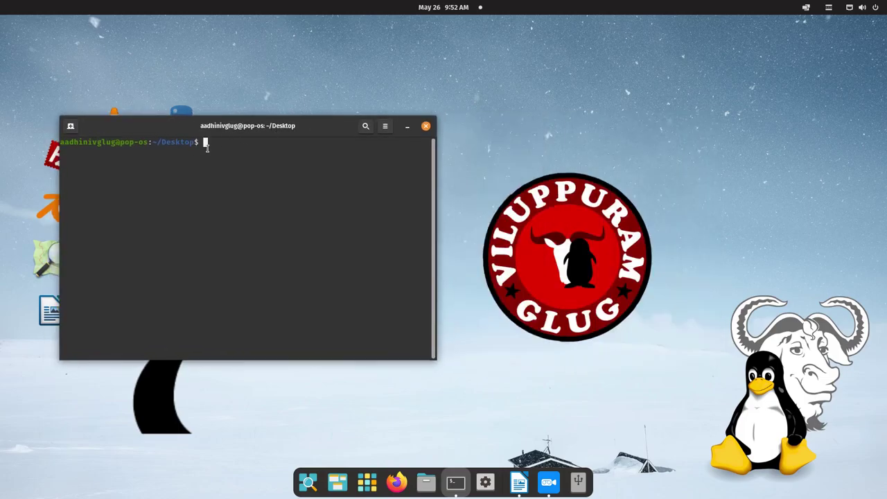
text(flutter)
key(Return)
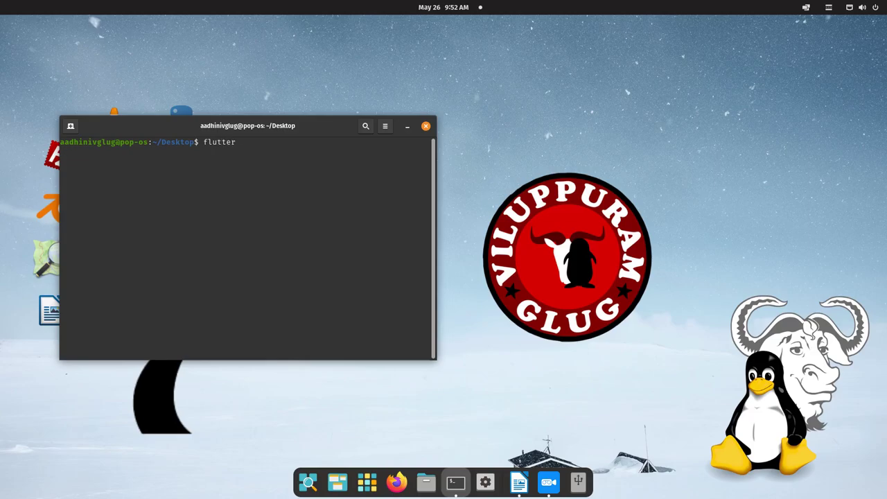